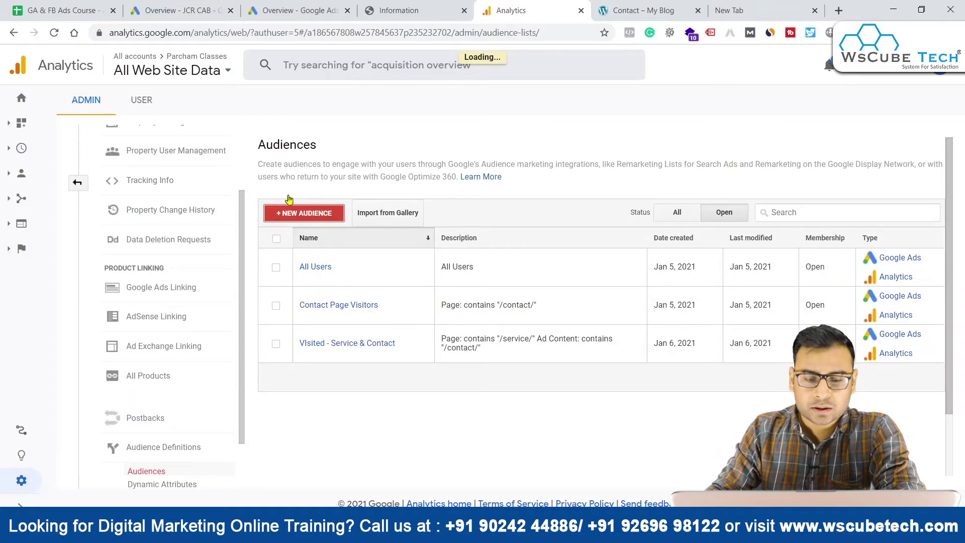
- Scroll down the new audience form to review the recommended audiences
scroll(581, 387, "down", 1)
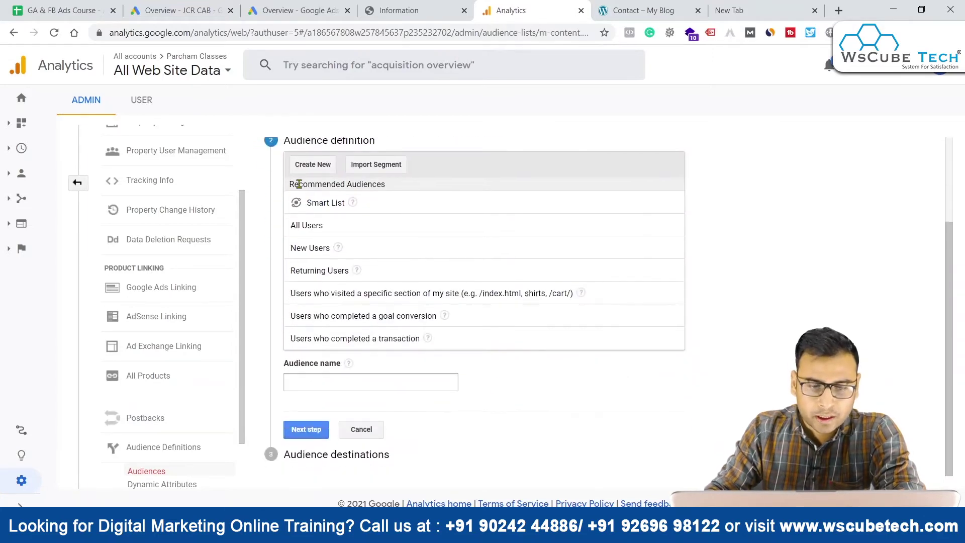
- Create a custom audience condition and set its dimension to Page
left_click(312, 165)
left_click(352, 308)
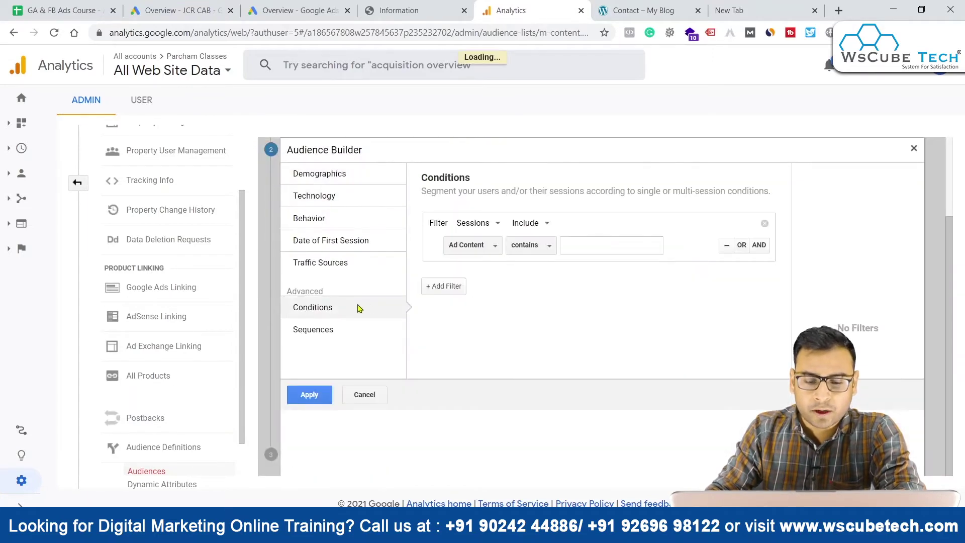
left_click(473, 246)
type("Page")
scroll(546, 327, "down", 5)
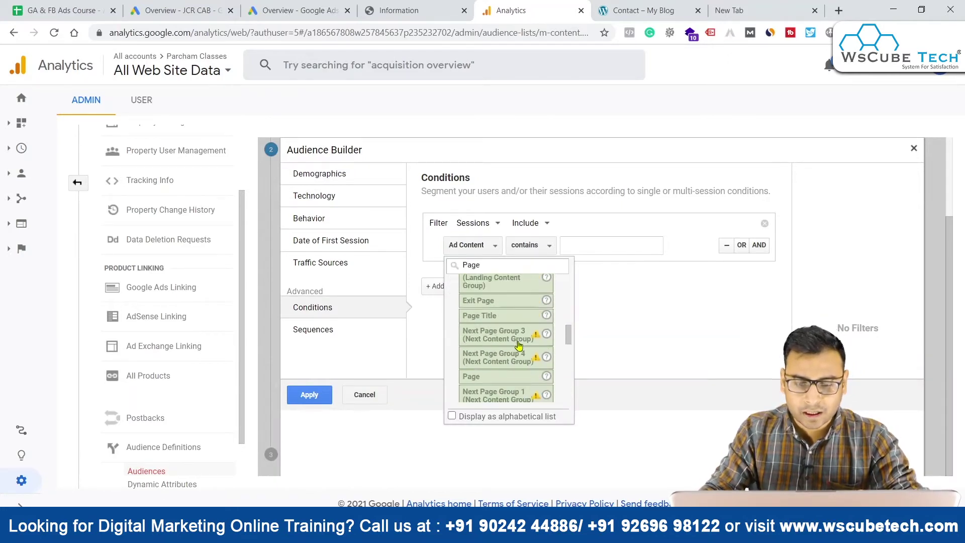
left_click(497, 376)
- Copy /blog/ from the blog page URL and paste it as the Page condition value
left_click(611, 6)
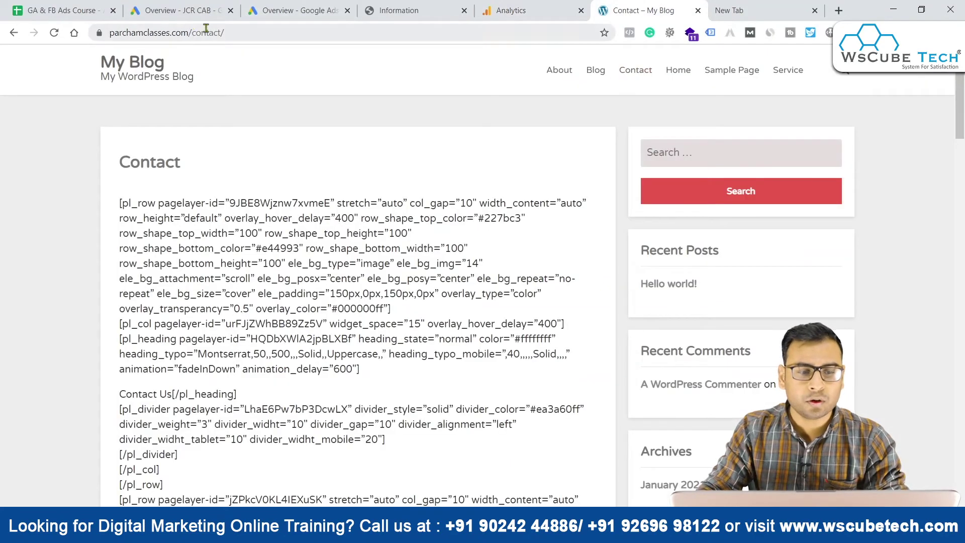
key("F5")
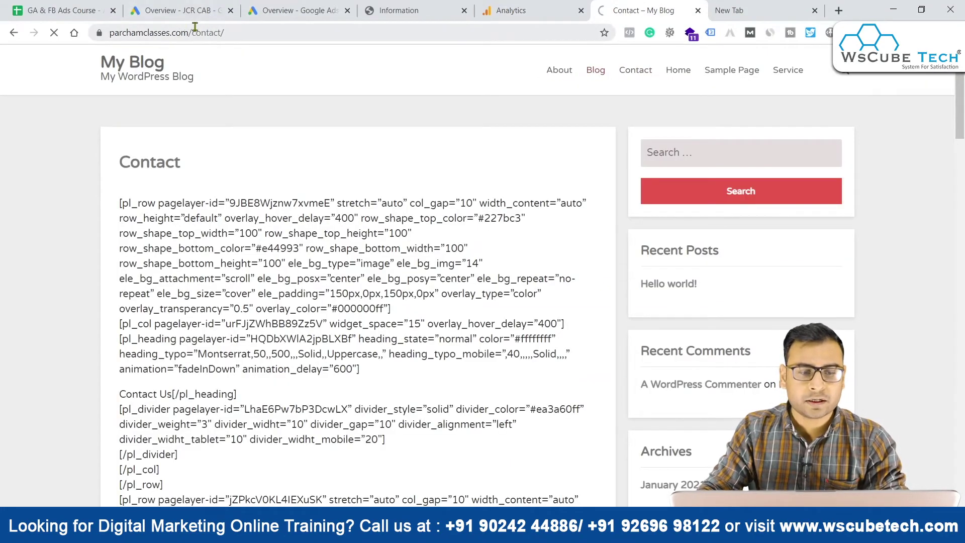
double_click(188, 32)
type("blog")
key("Return")
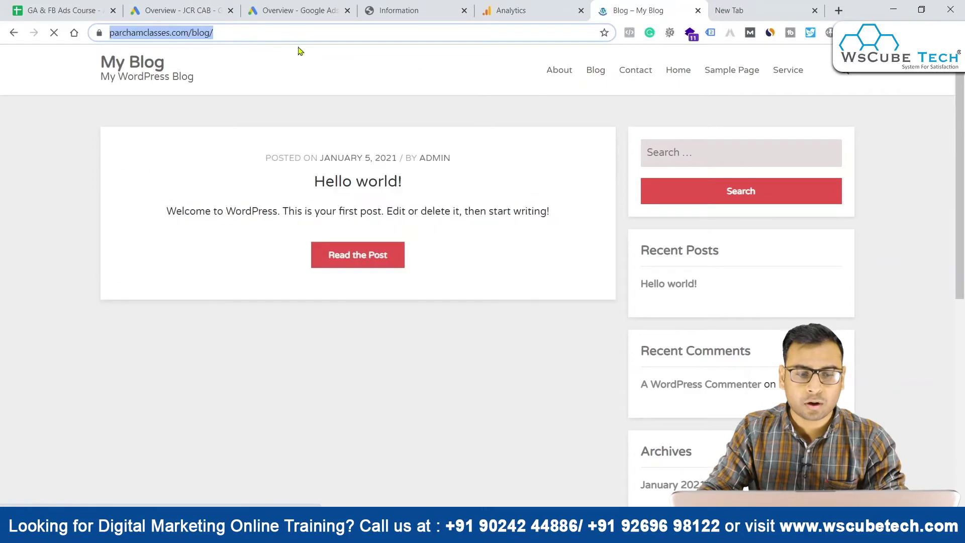
left_click(314, 34)
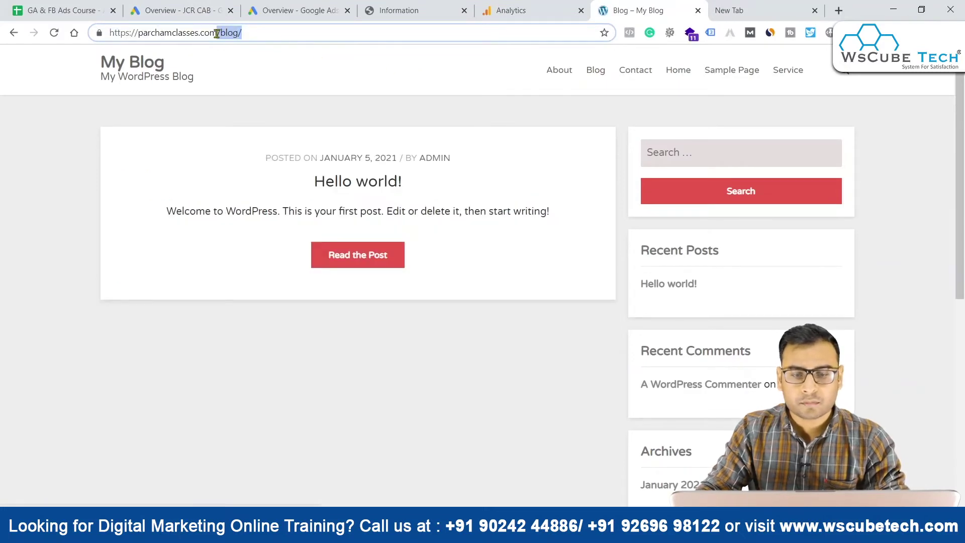
key("ctrl+c")
left_click(511, 10)
key("ctrl+v")
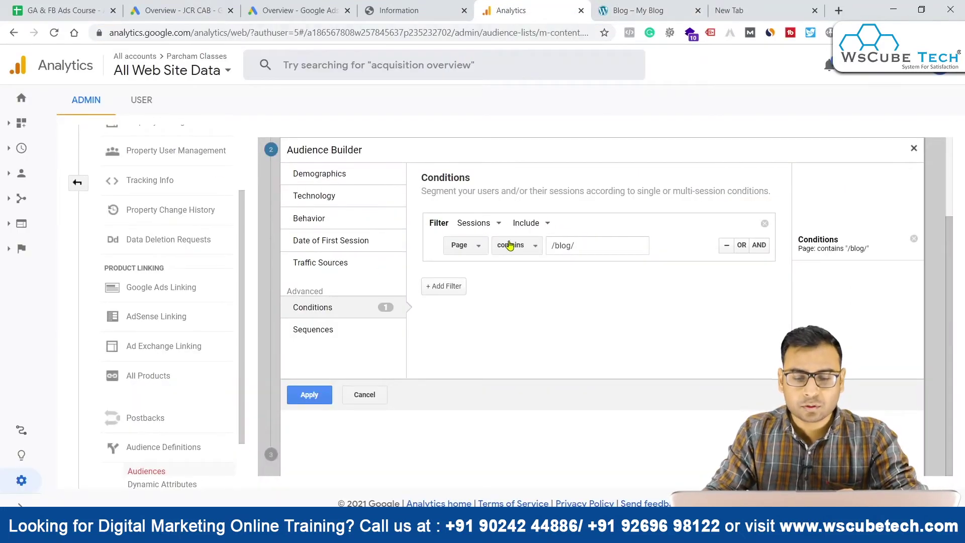
- Add a second filter that excludes sessions where Page contains a value
left_click(442, 285)
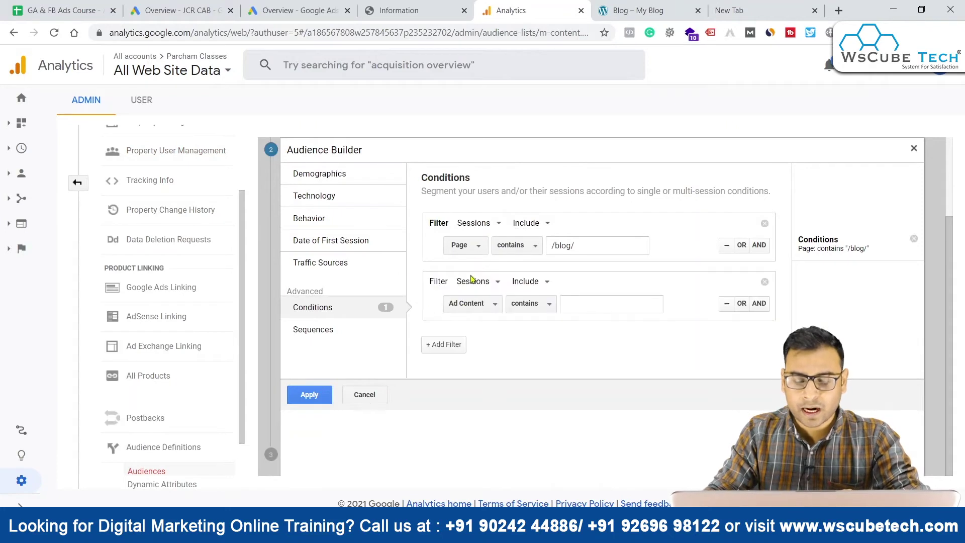
left_click(538, 281)
left_click(551, 317)
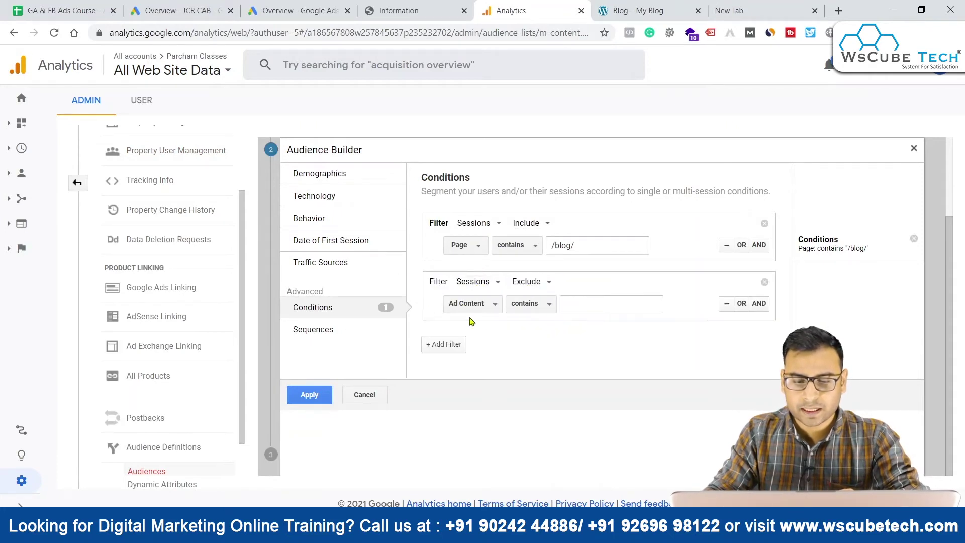
left_click(484, 305)
type("Page")
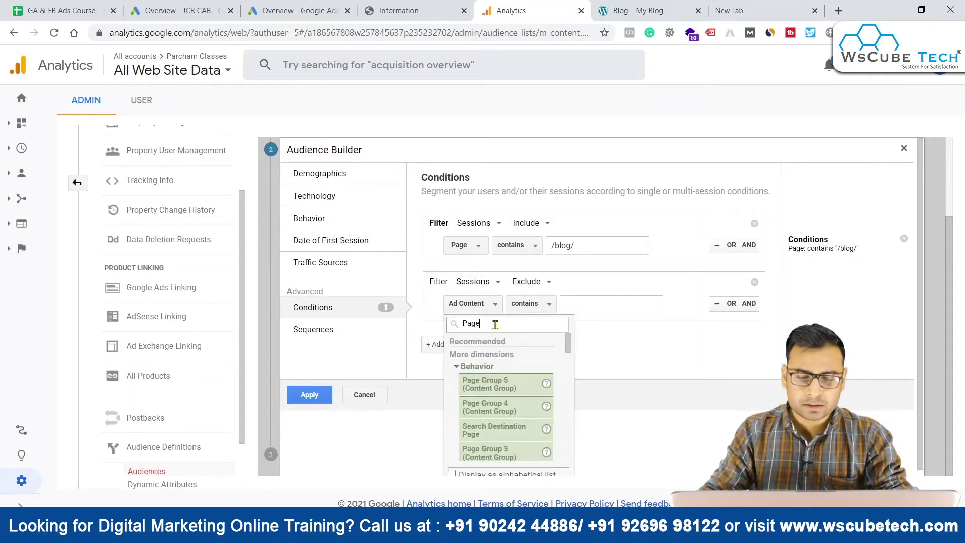
scroll(556, 406, "down", 2)
scroll(555, 406, "down", 6)
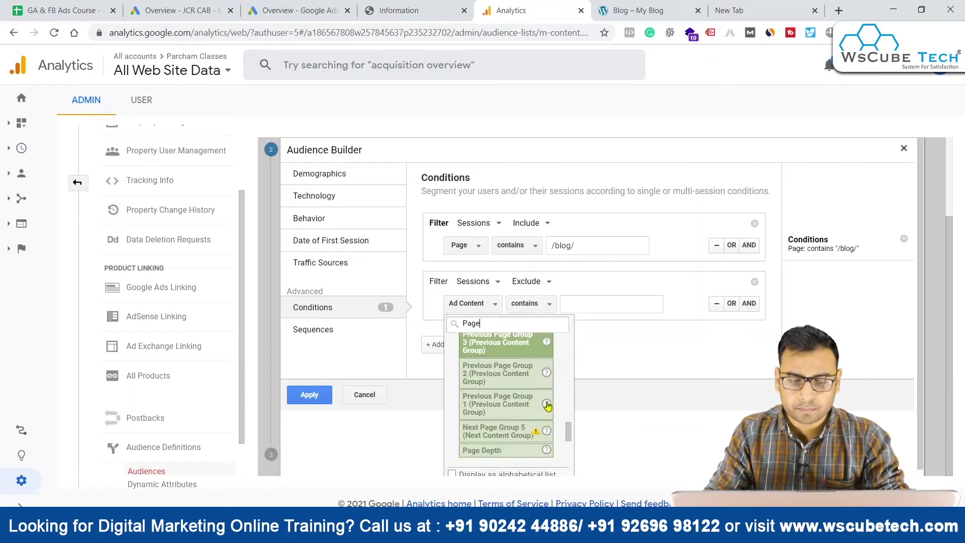
scroll(547, 406, "up", 5)
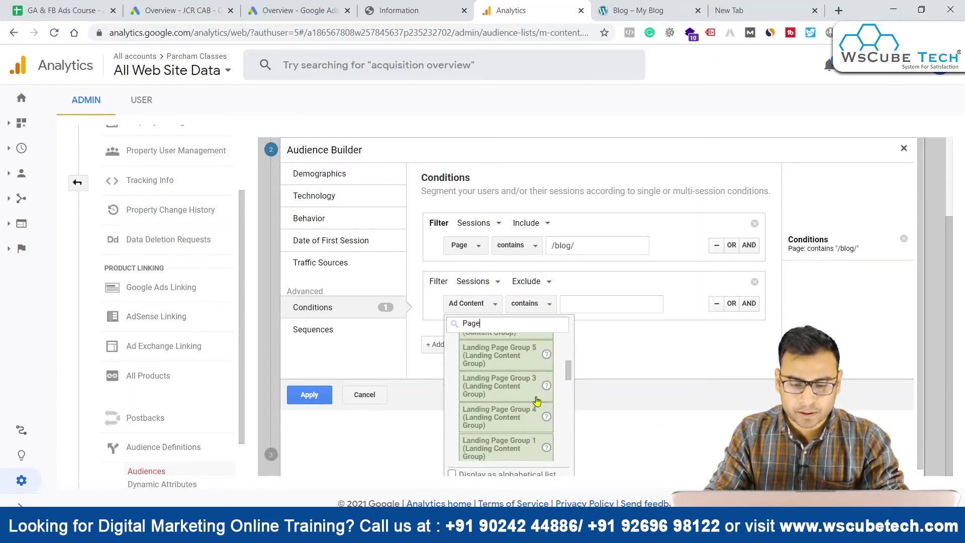
scroll(535, 401, "down", 3)
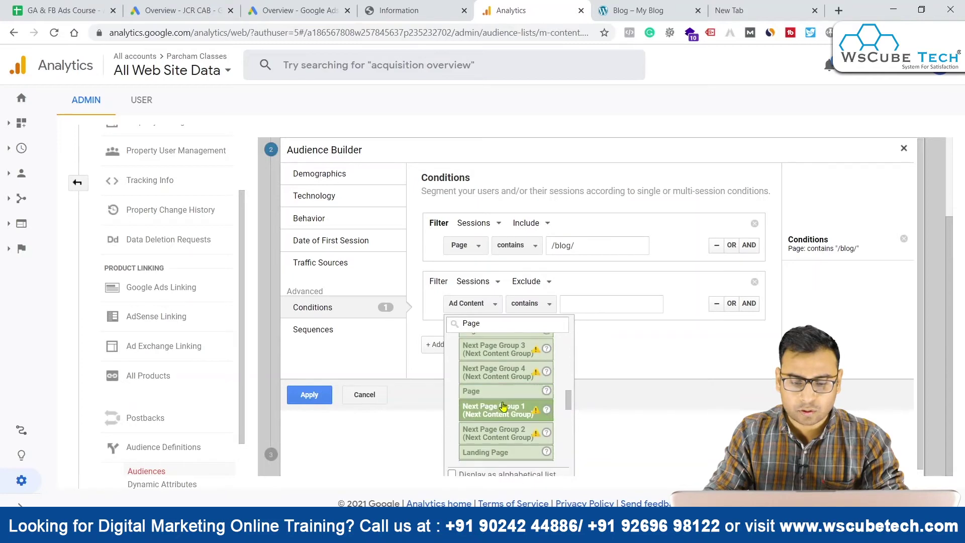
left_click(500, 391)
left_click(516, 304)
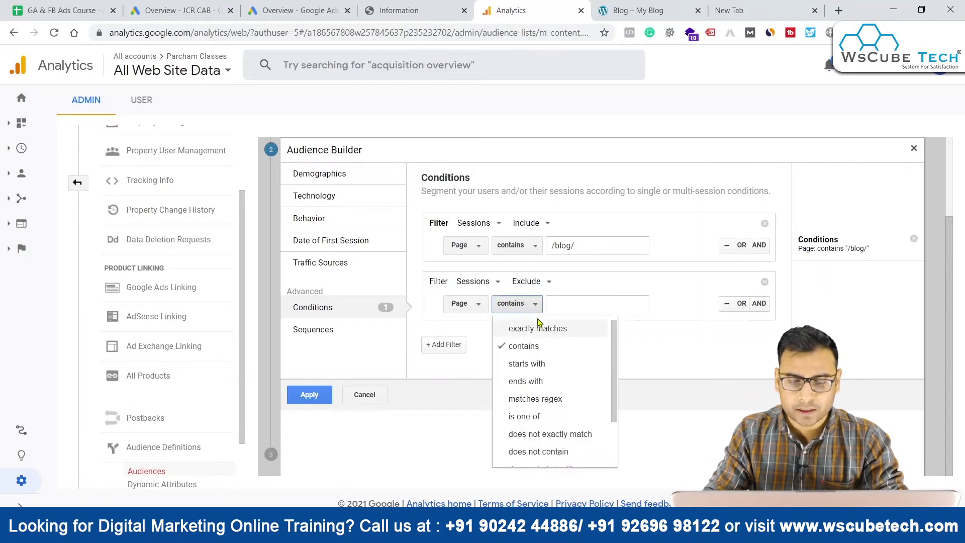
left_click(517, 344)
- Copy /contact/ from the Contact page URL, paste it as the exclude value, and apply
left_click(628, 10)
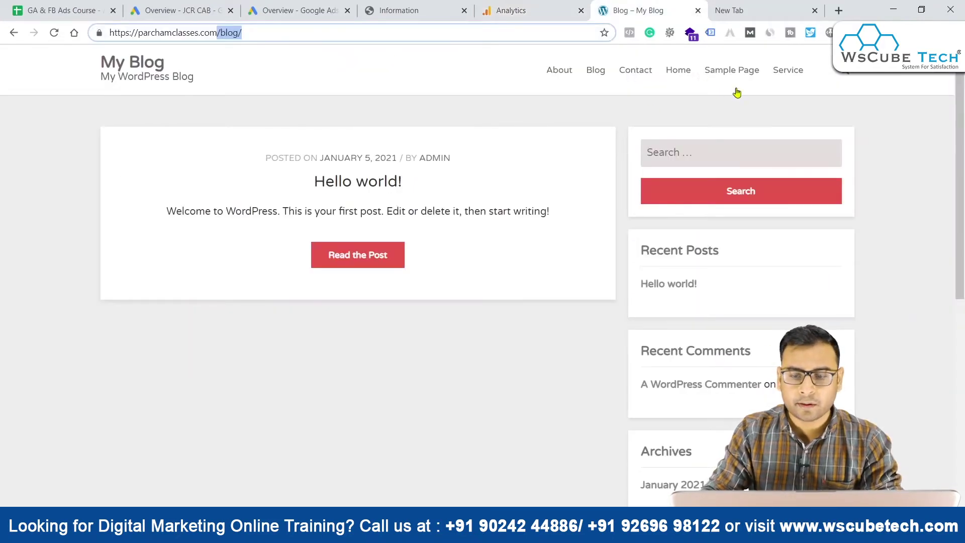
left_click(636, 70)
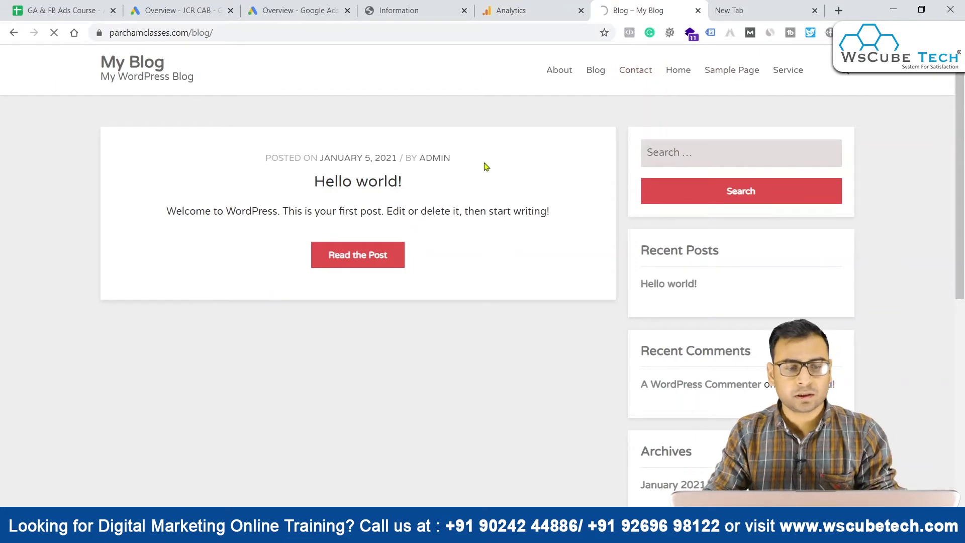
left_click_drag(217, 33, 422, 52)
key("ctrl+c")
left_click(511, 10)
left_click(598, 304)
key("ctrl+v")
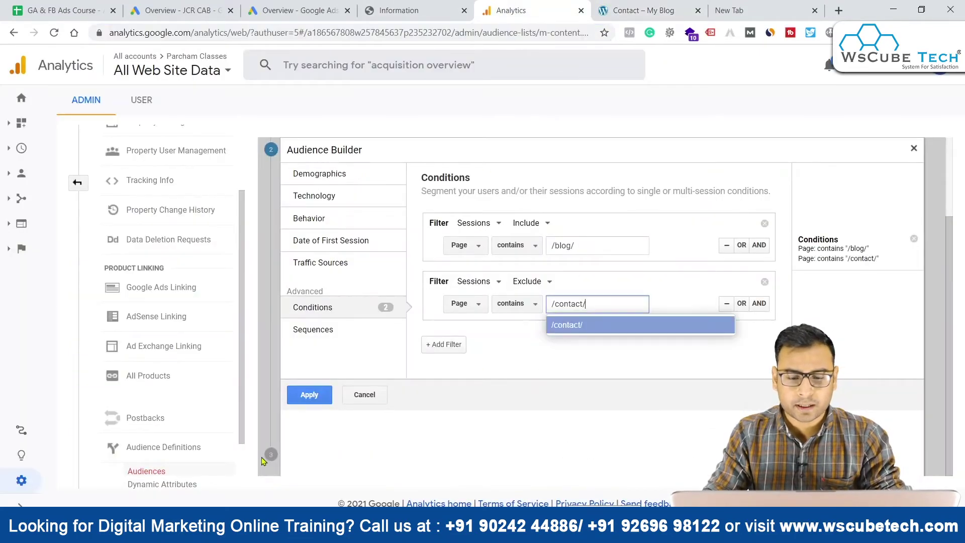
left_click(347, 400)
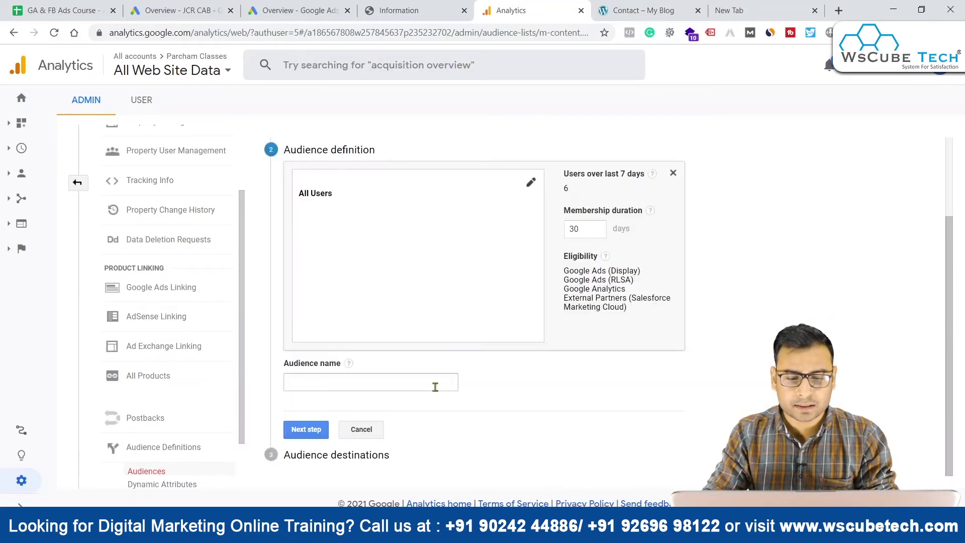
- Name the audience 'Blog Visitors exc Contact Visitors', add Google Ads and Analytics destinations, and publish
left_click(323, 391)
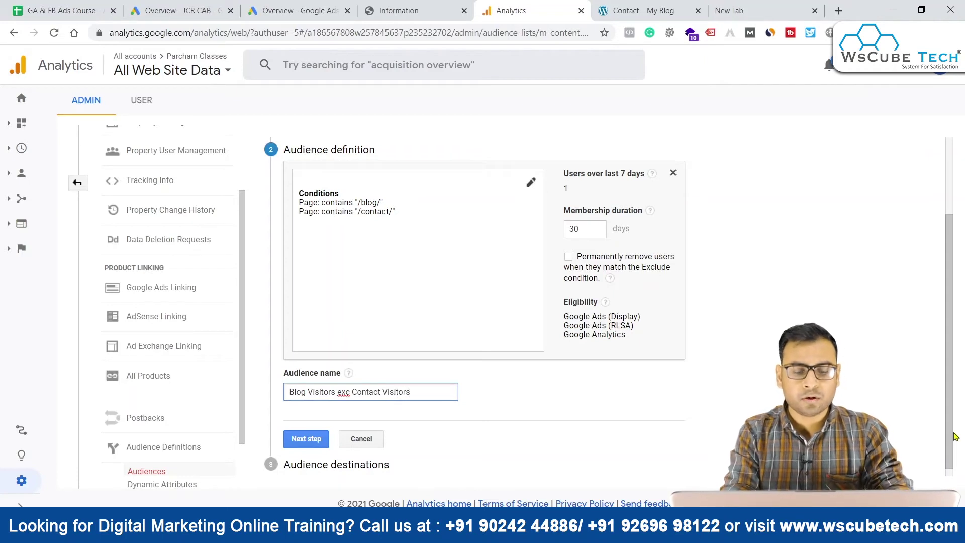
left_click(304, 439)
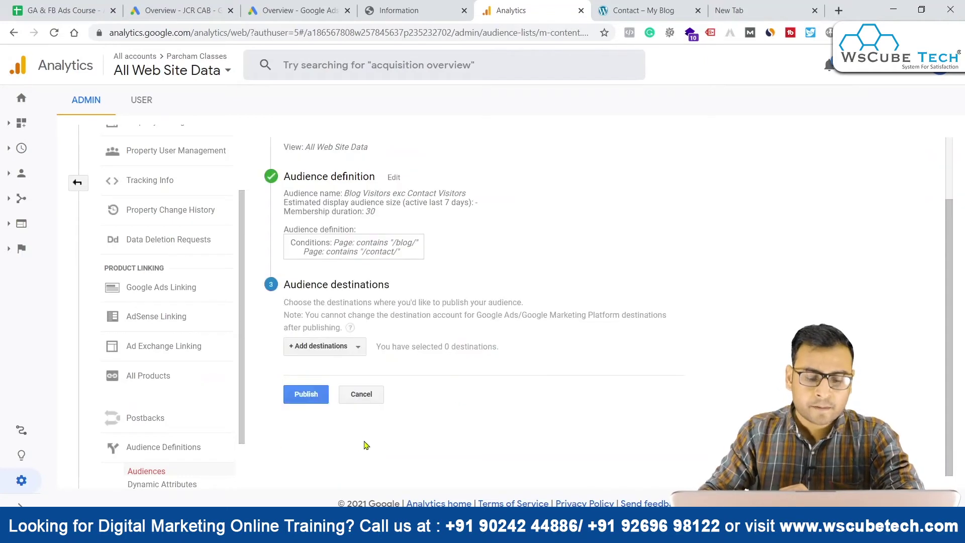
left_click(312, 346)
left_click(351, 325)
left_click(346, 286)
scroll(317, 433, "down", 1)
left_click(316, 461)
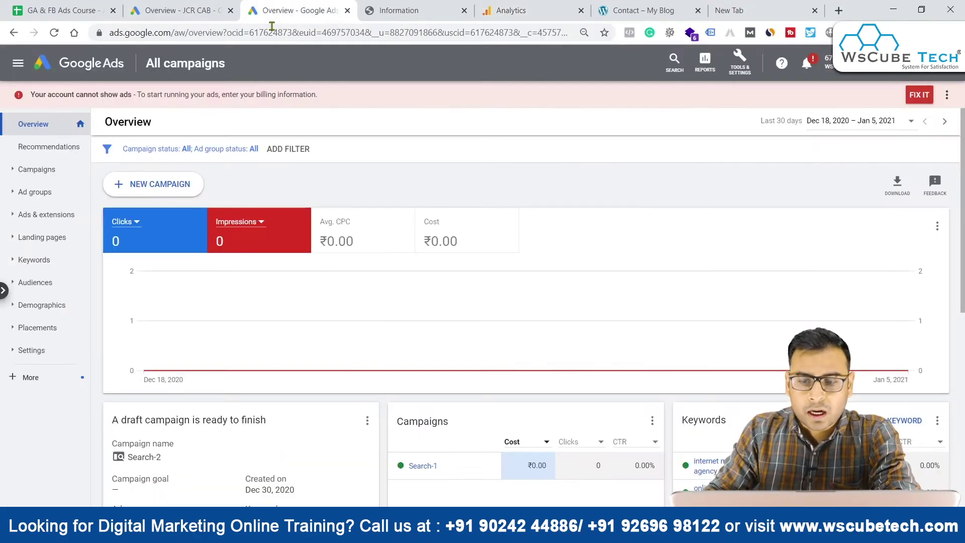
- Check the Blog Visitors exc Contact Visitors list in Audience manager, then start a new campaign
left_click(294, 10)
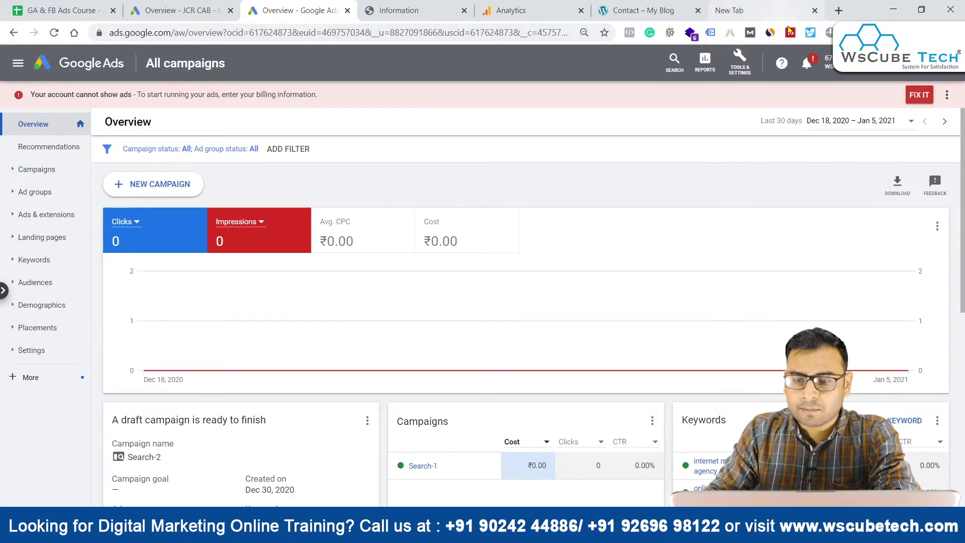
left_click(749, 78)
left_click(458, 127)
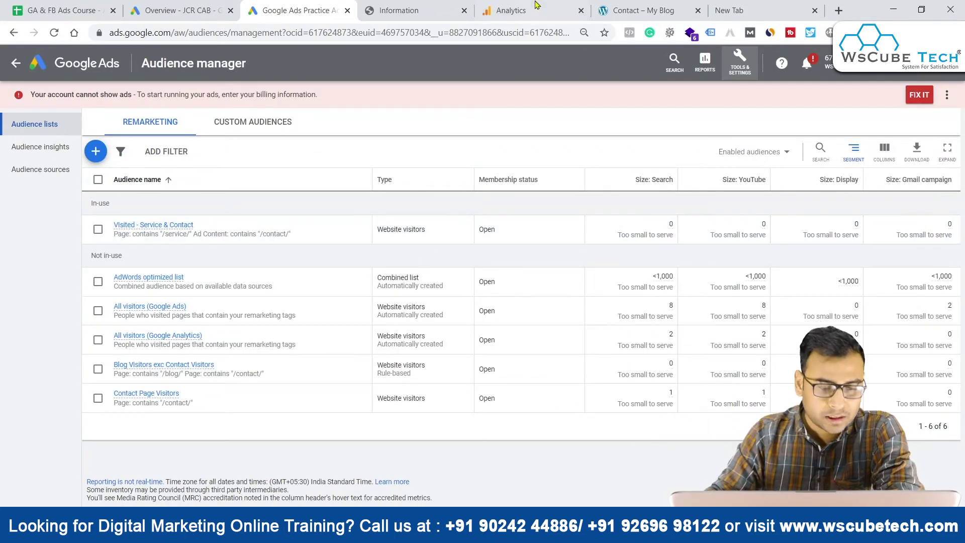
left_click(137, 365)
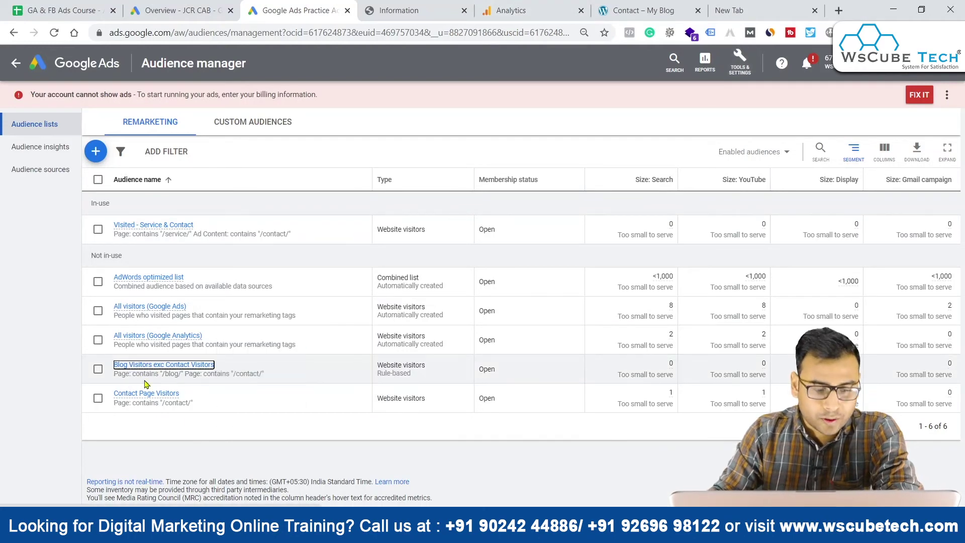
left_click(88, 63)
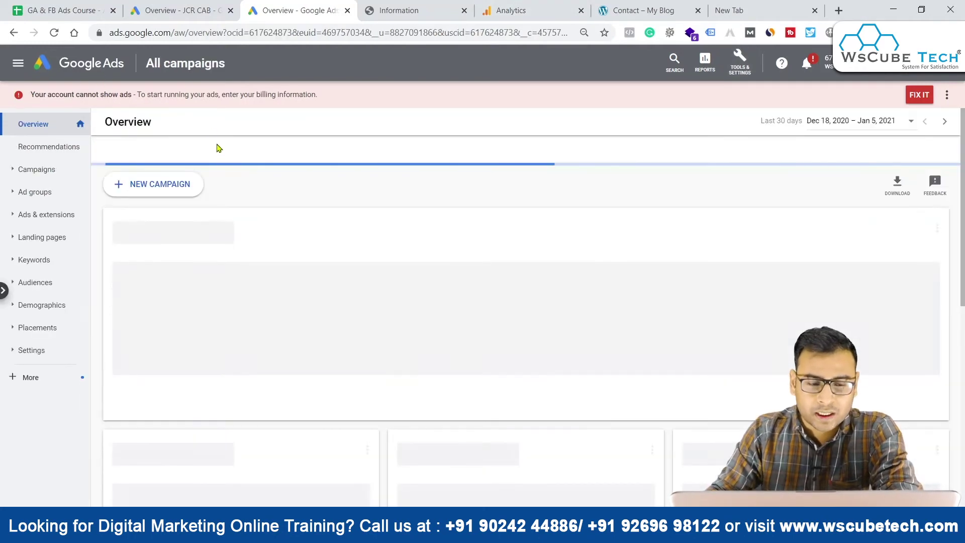
left_click(141, 182)
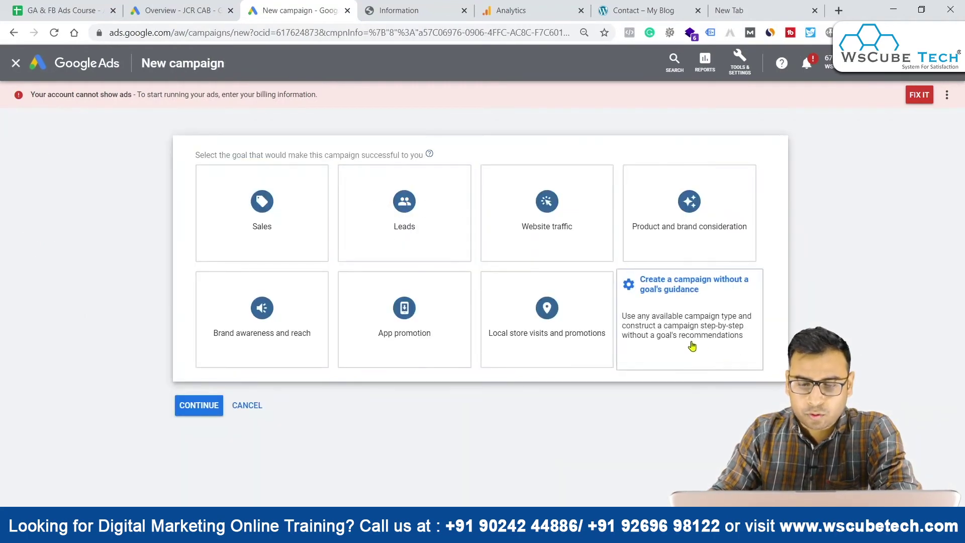
- Set up a Standard display campaign without a goal's guidance and edit its name
left_click(721, 287)
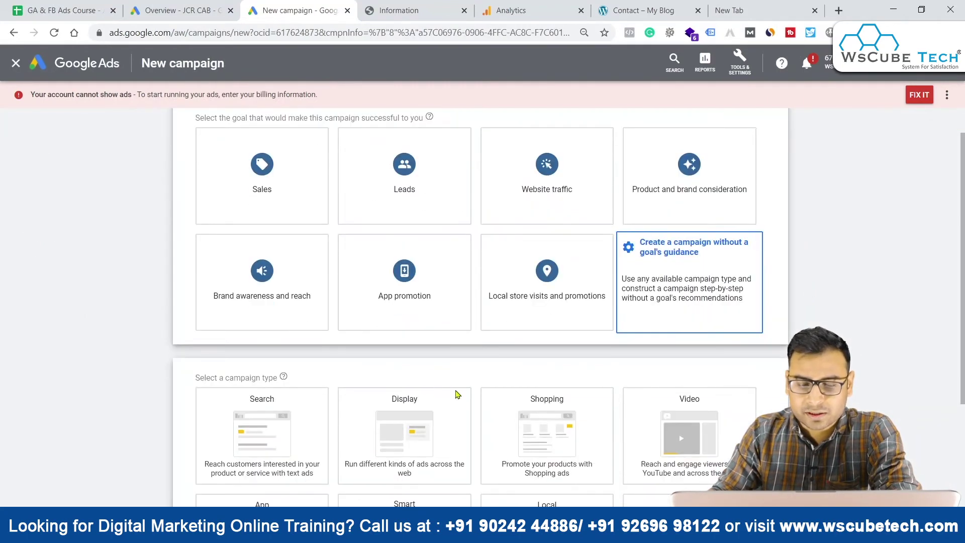
left_click(433, 257)
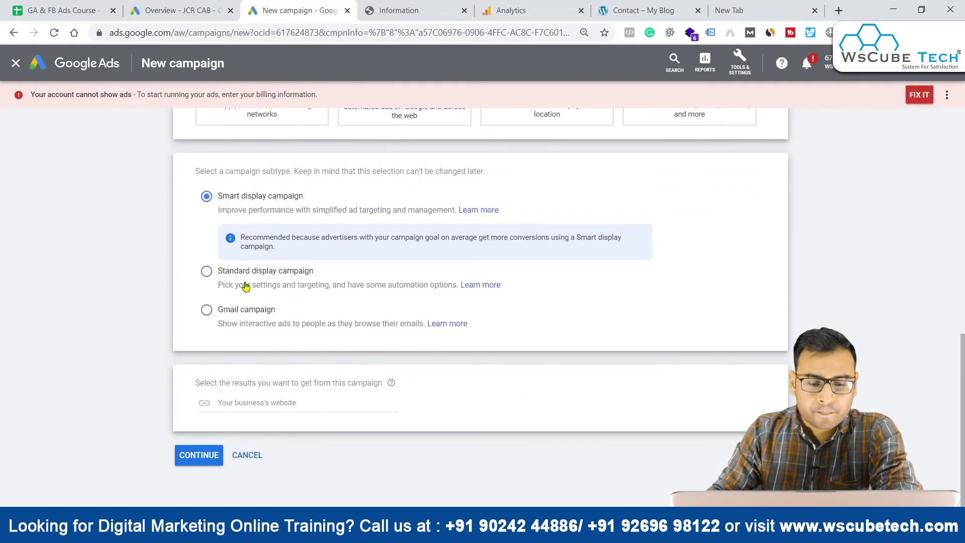
left_click(206, 271)
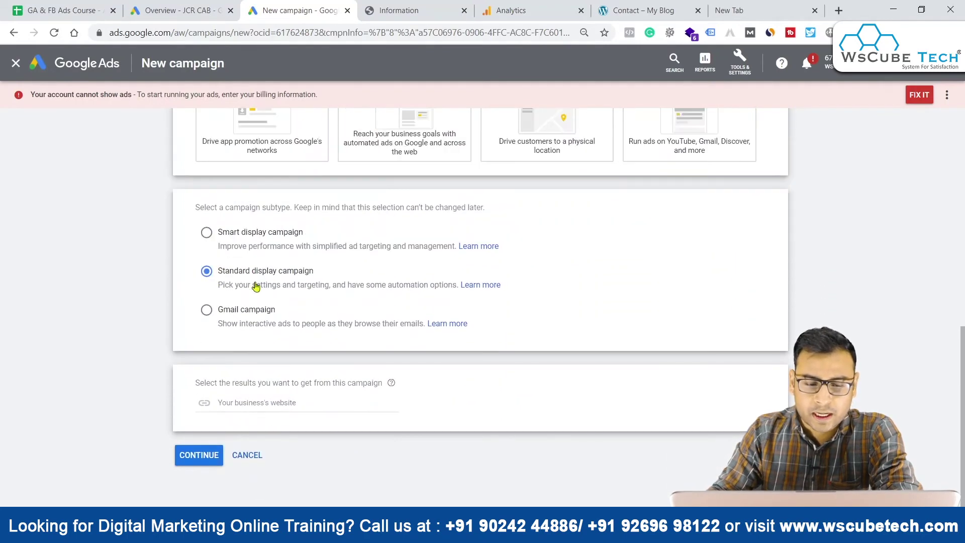
left_click(183, 455)
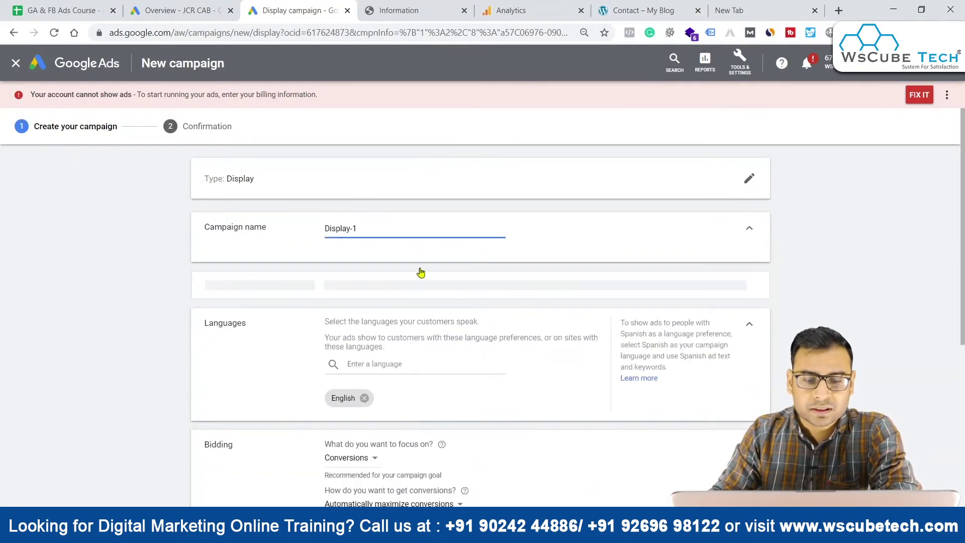
left_click(369, 230)
- Name the campaign 'Remarketing - Adu'', keeping India and English, and collapse the completed sections
type("Remarketing")
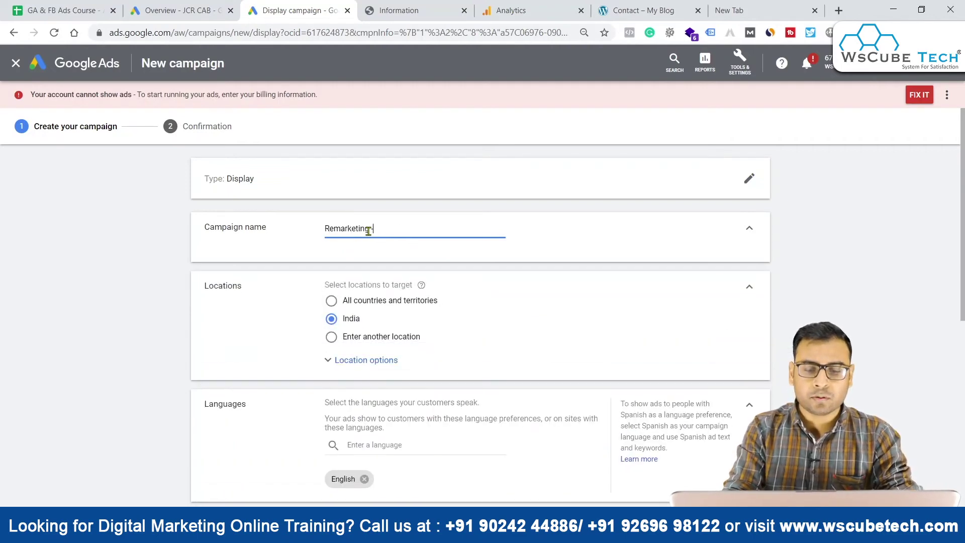
type(" - Adu")
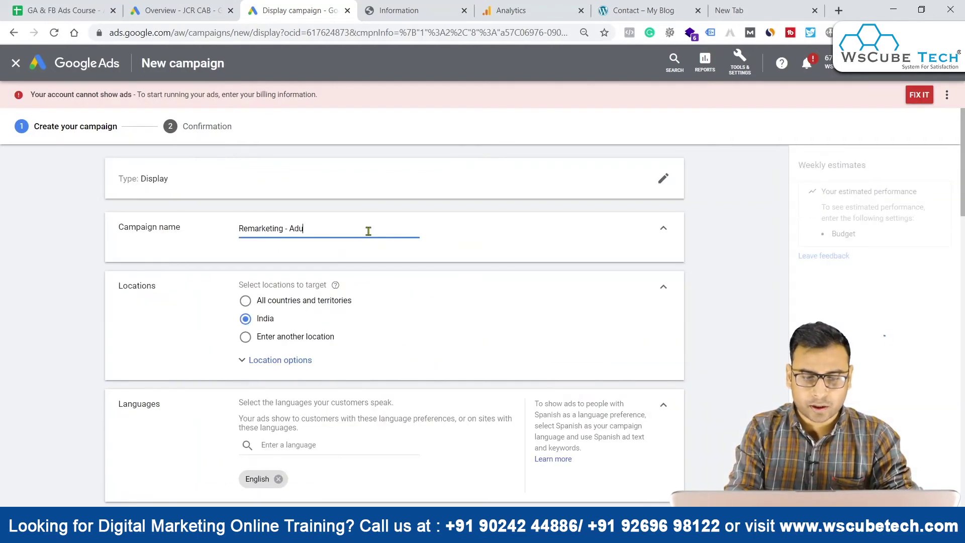
type("'")
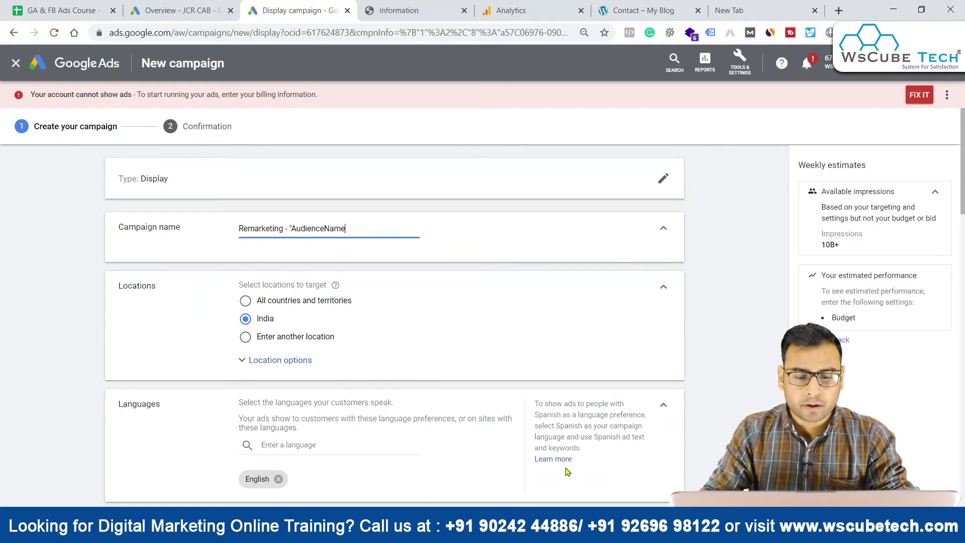
scroll(374, 274, "down", 3)
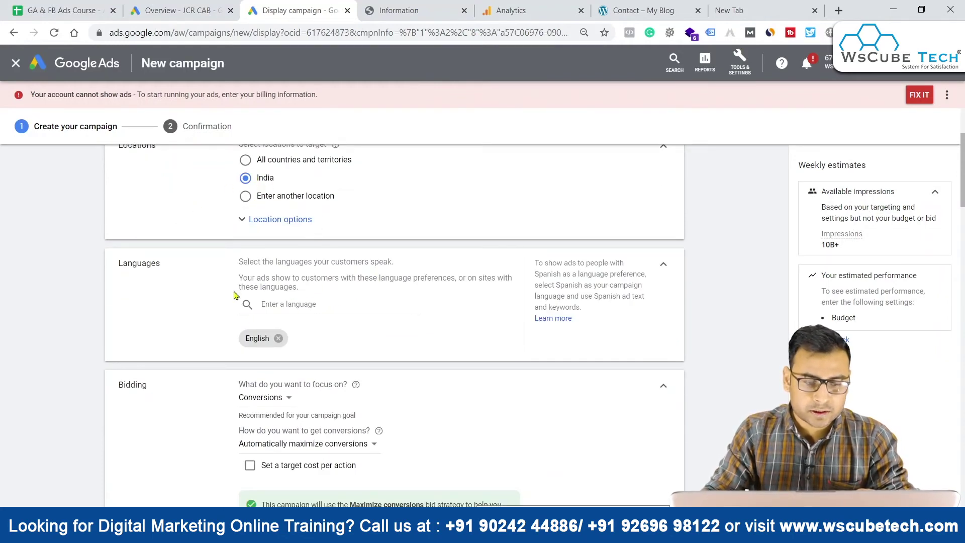
scroll(326, 291, "down", 4)
scroll(31, 277, "up", 3)
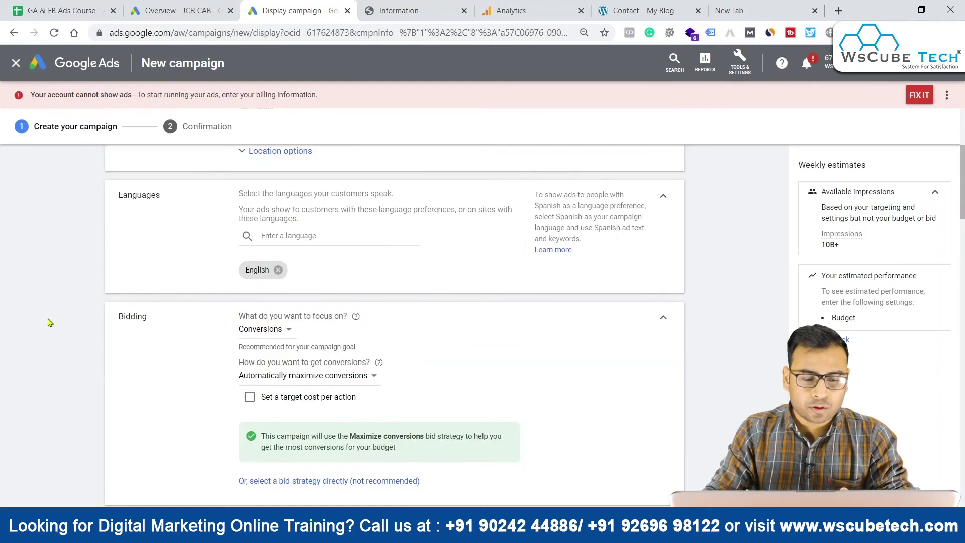
left_click(663, 317)
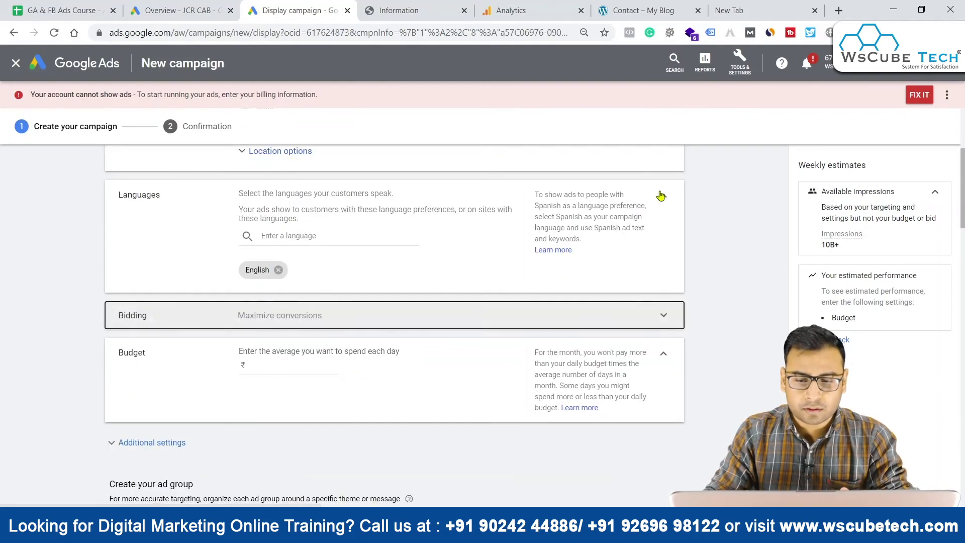
left_click(662, 196)
scroll(668, 241, "up", 4)
left_click(663, 228)
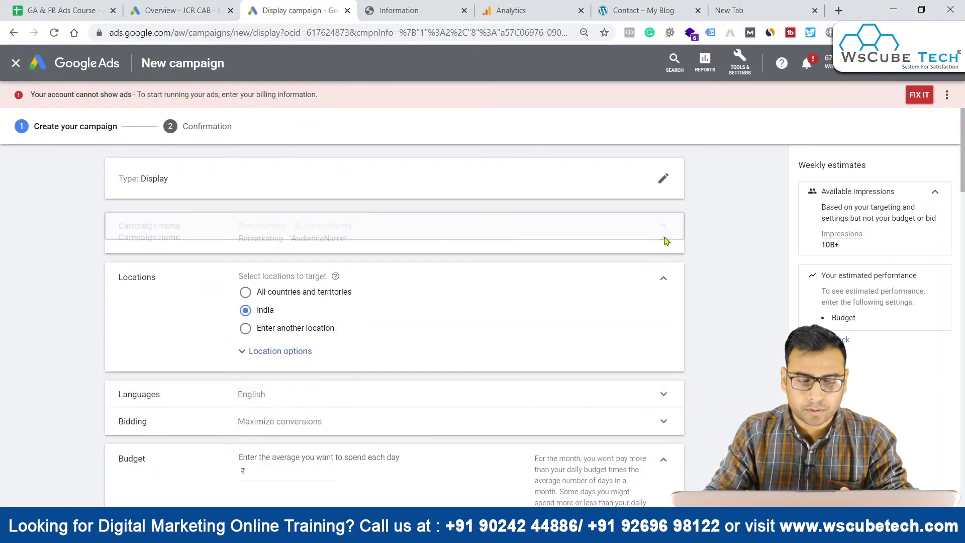
left_click(664, 265)
scroll(407, 338, "down", 1)
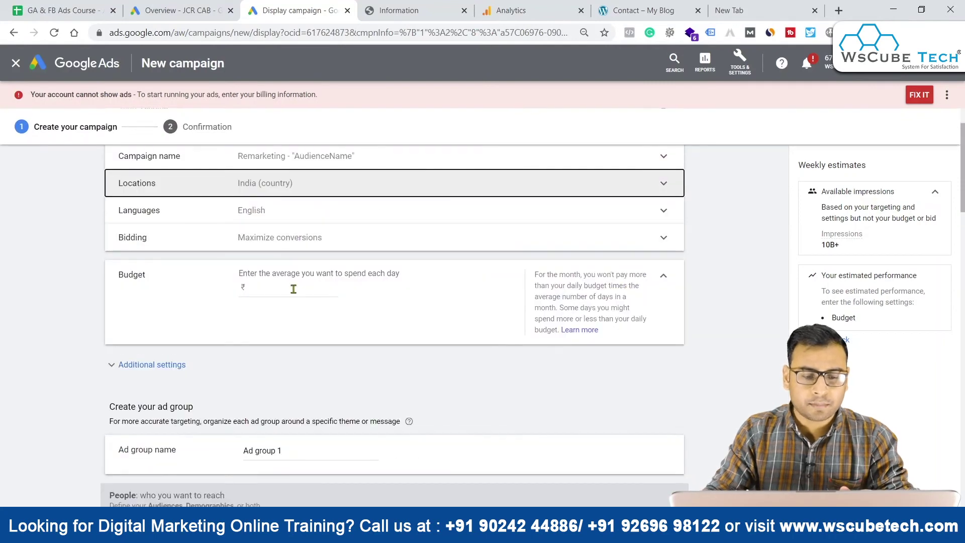
- Set a ₹1,000.00 daily budget and expand the additional settings down to Audiences
left_click(293, 287)
left_click(355, 287)
scroll(360, 349, "down", 2)
left_click(159, 231)
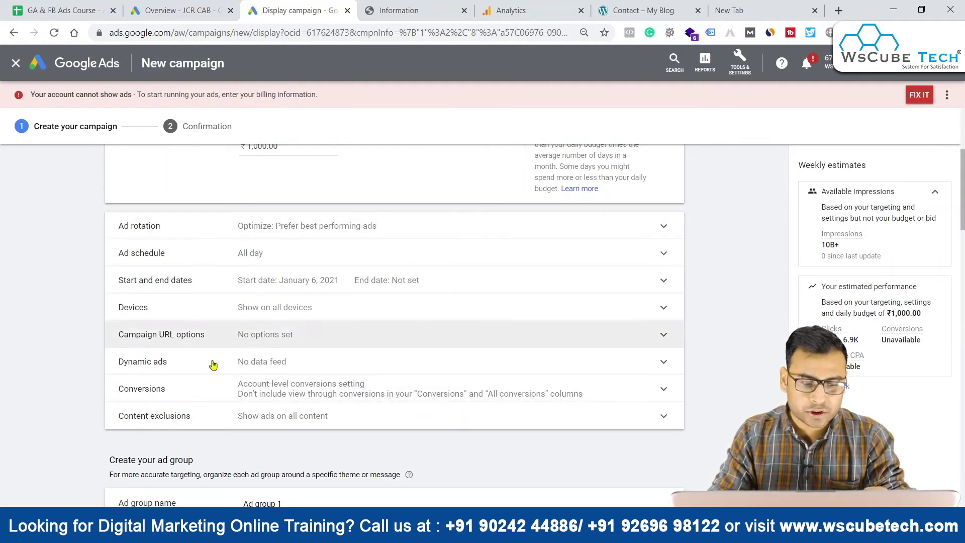
scroll(774, 314, "up", 2)
scroll(774, 314, "down", 1)
scroll(773, 313, "down", 8)
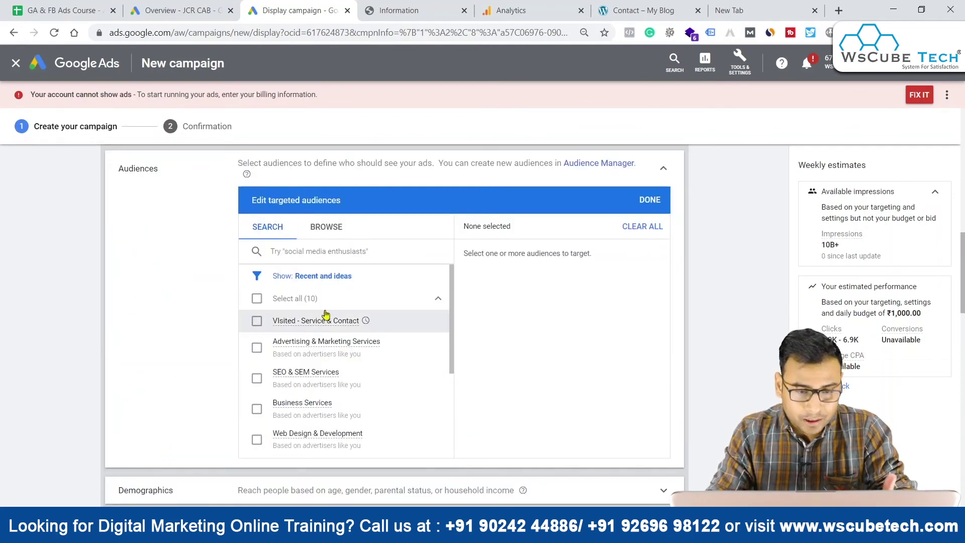
- Target the Blog Visitors exc Contact Visitors list under Browse > Website visitors and confirm
left_click(332, 226)
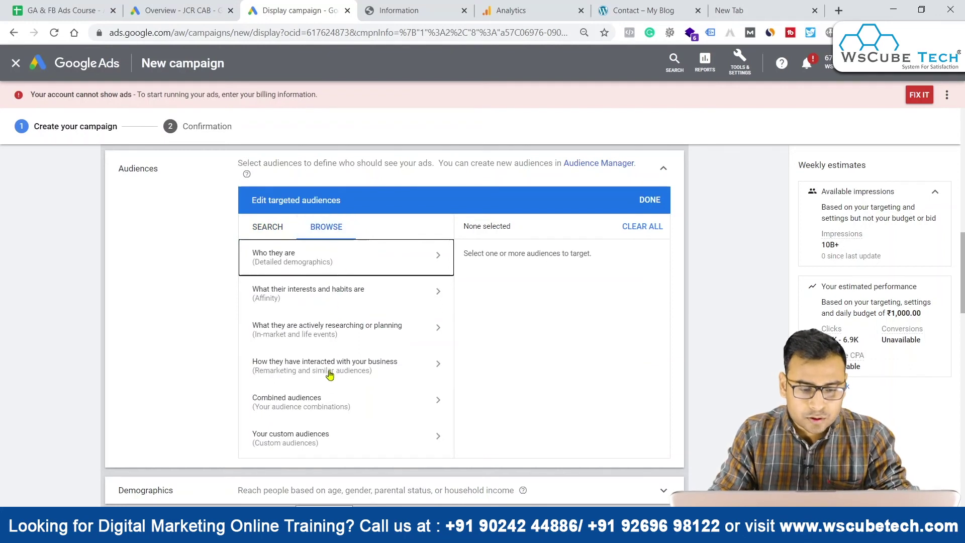
left_click(335, 360)
left_click(284, 300)
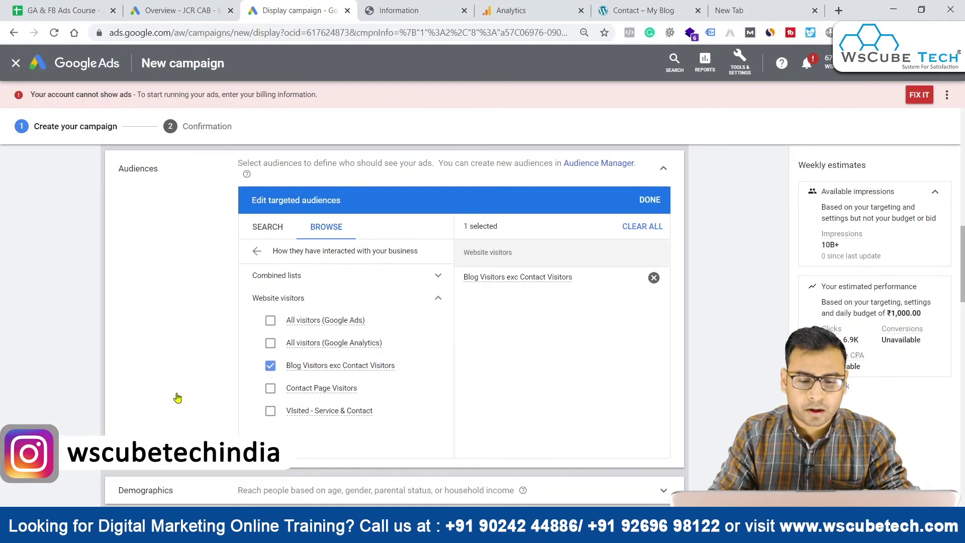
left_click(648, 201)
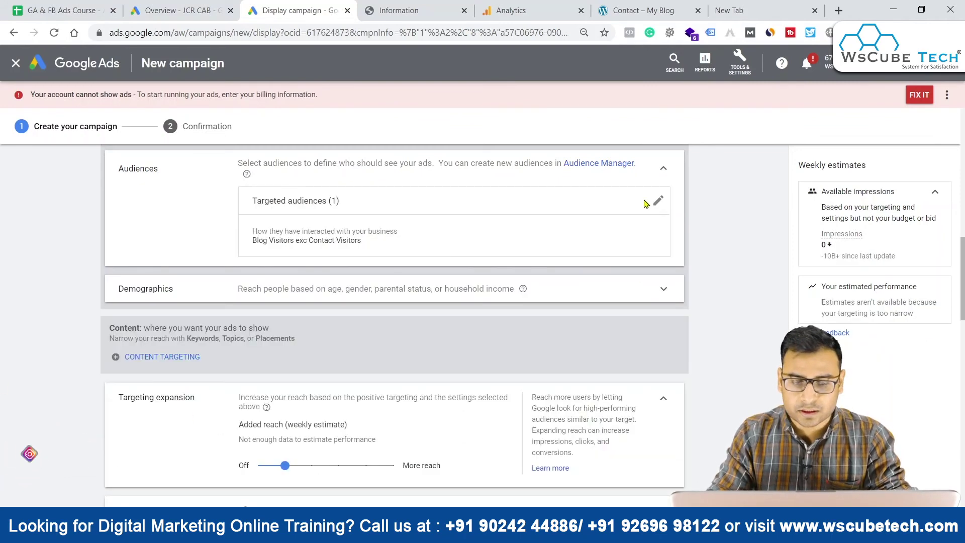
scroll(316, 216, "down", 1)
scroll(455, 248, "down", 6)
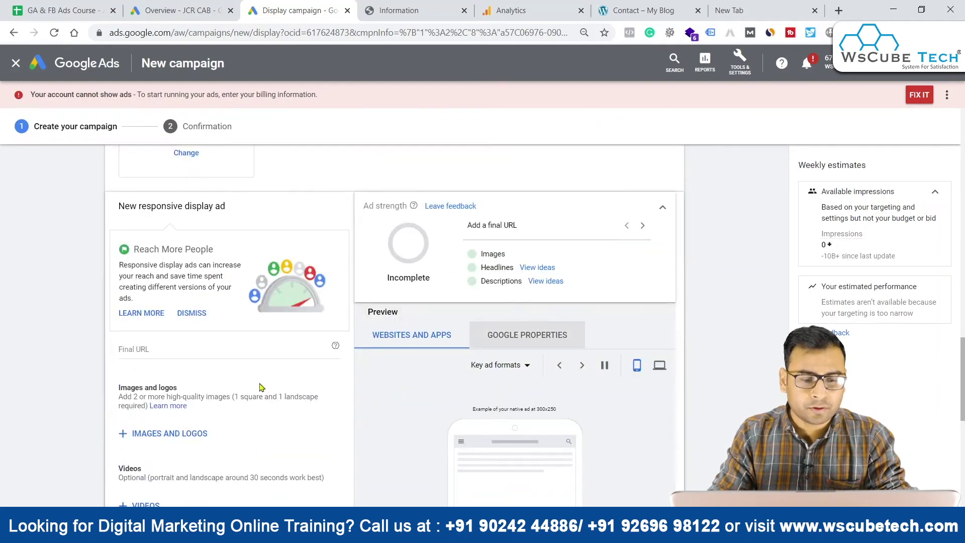
- Show the ad type choices on the Responsive display ad card: responsive, upload, or copy existing
scroll(251, 208, "down", 3)
scroll(232, 352, "up", 5)
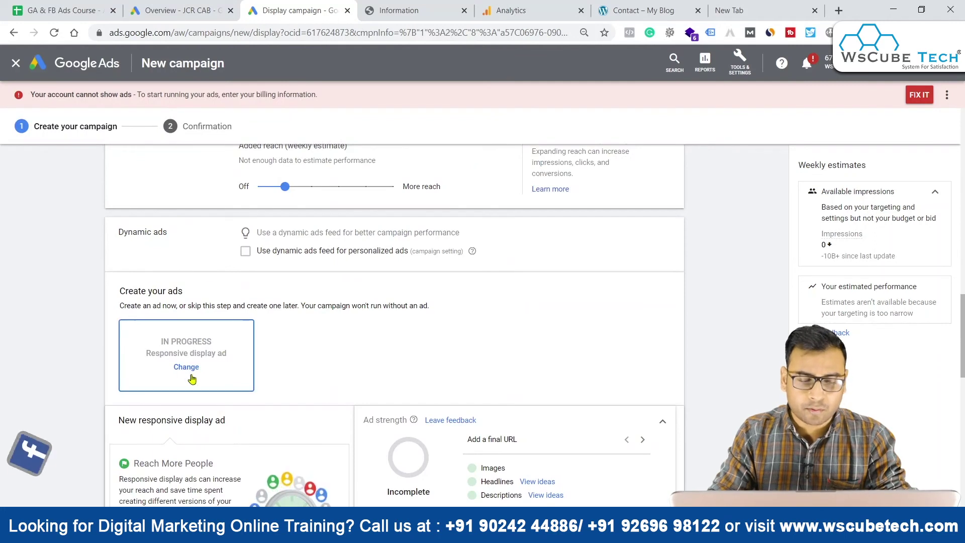
left_click(206, 363)
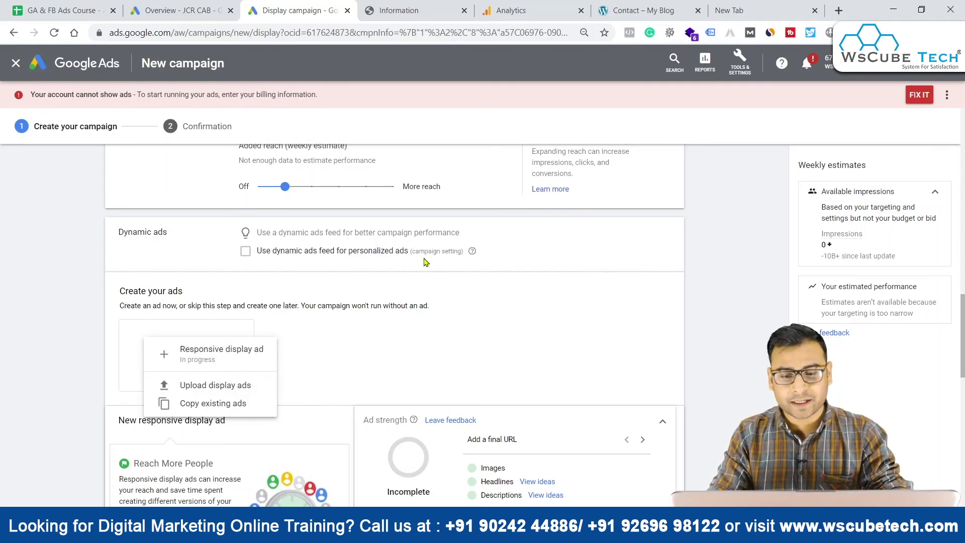
scroll(454, 317, "up", 10)
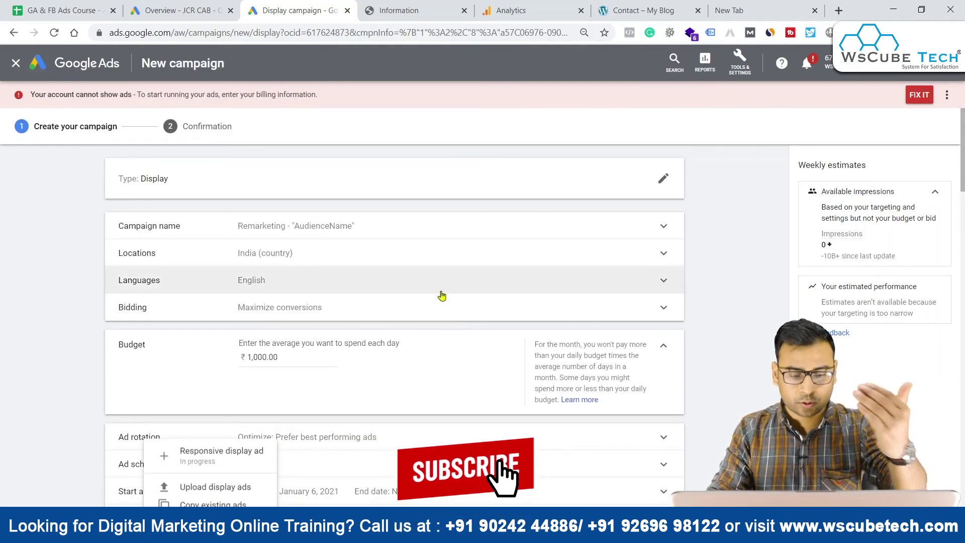